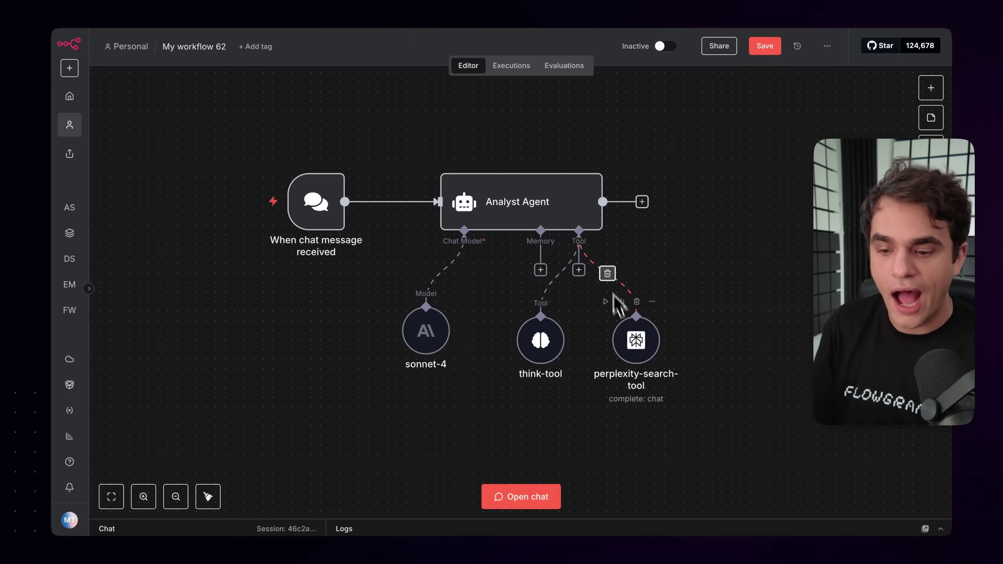
Browse Analyst Agent's tools list and select, then deselect, all canvas nodes
{"action": "left_click", "coordinate": [579, 270]}
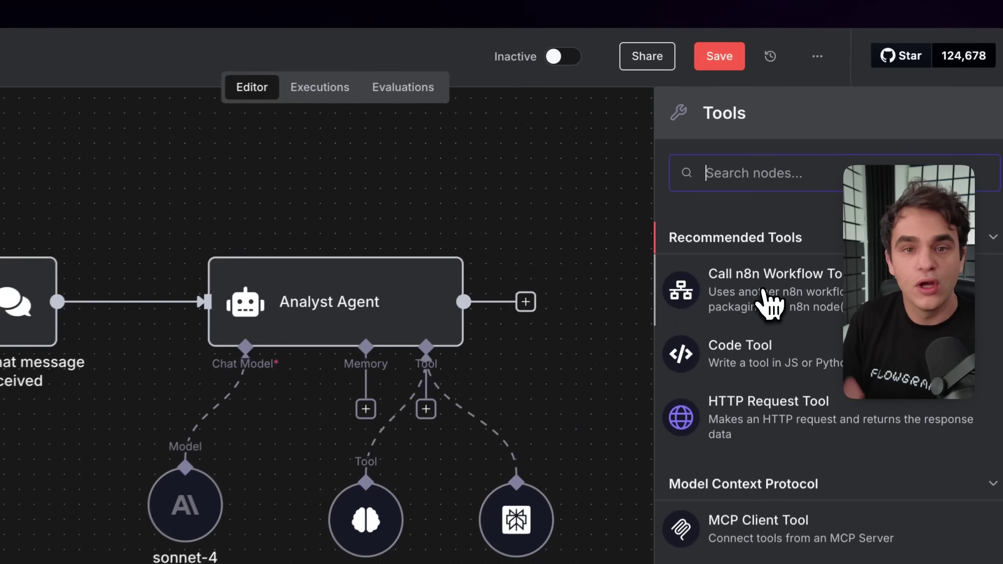
{"action": "key", "text": "Escape"}
{"action": "key", "text": "ctrl+a"}
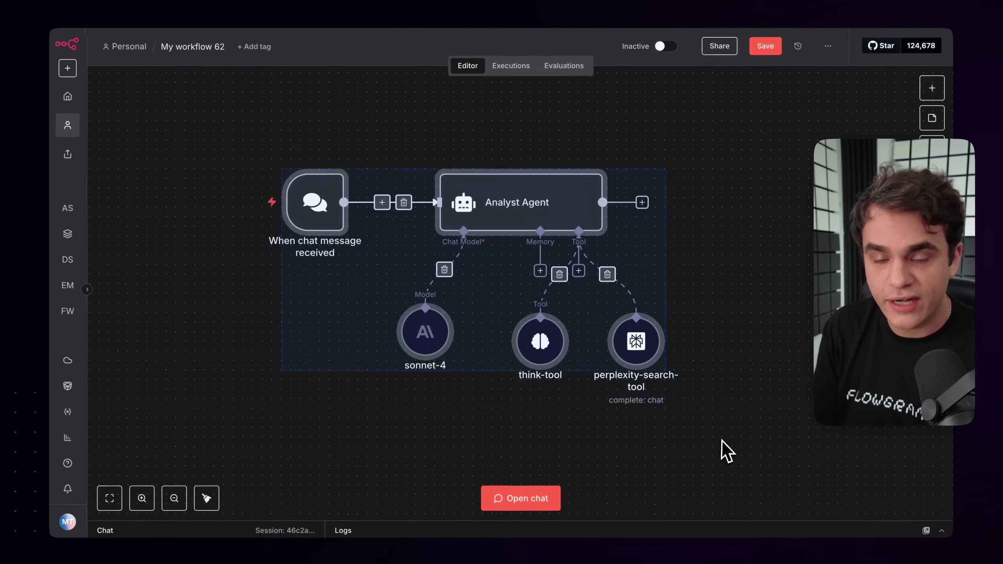
{"action": "left_click", "coordinate": [721, 450]}
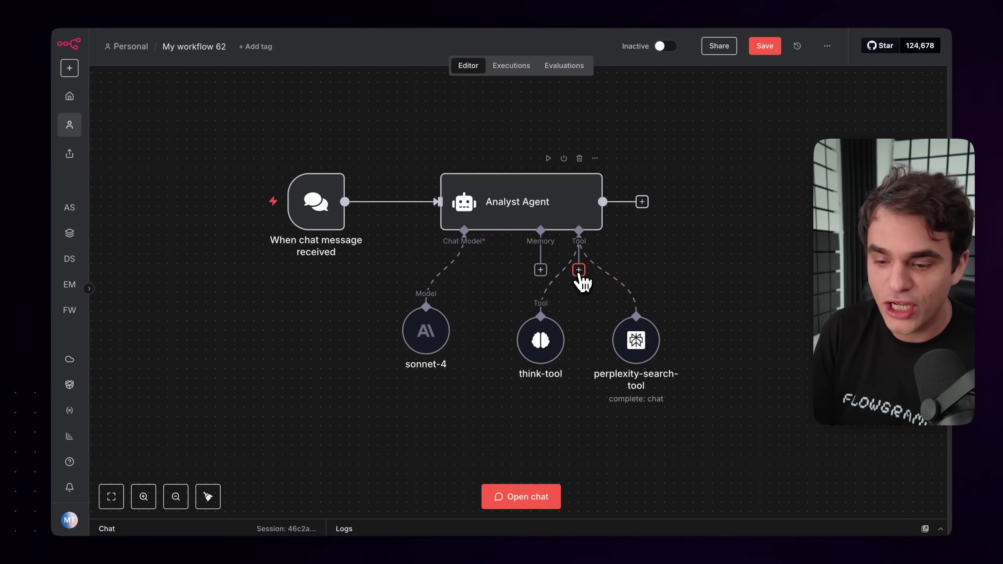
{"action": "left_click", "coordinate": [579, 271]}
{"action": "type", "text": "ai "}
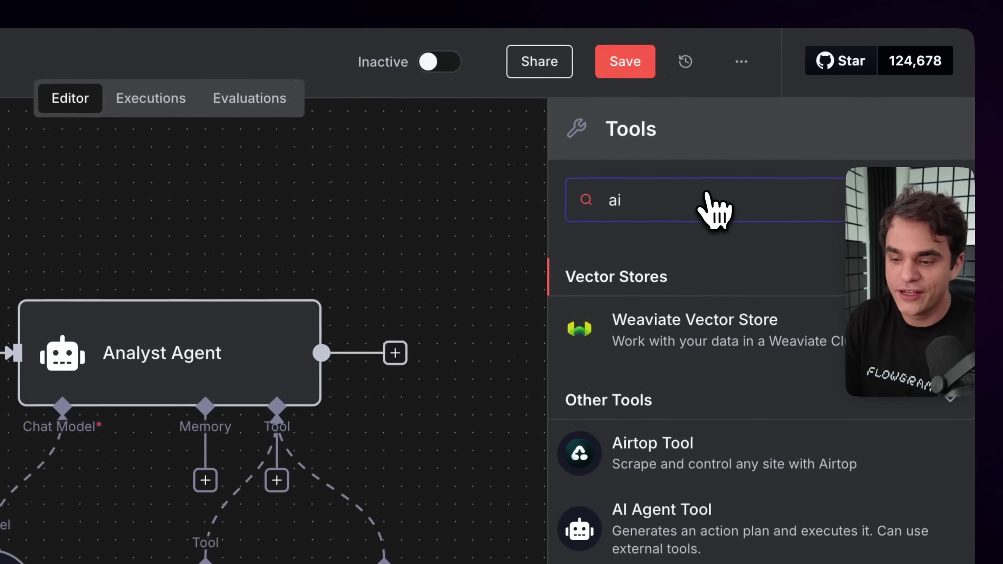
{"action": "type", "text": "ag"}
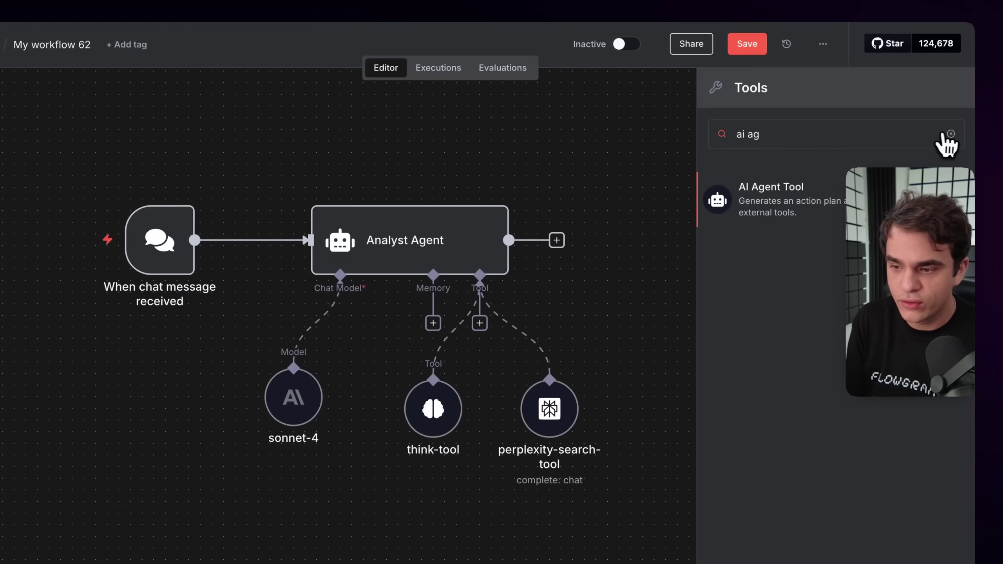
{"action": "left_click", "coordinate": [951, 134]}
{"action": "left_click", "coordinate": [598, 207]}
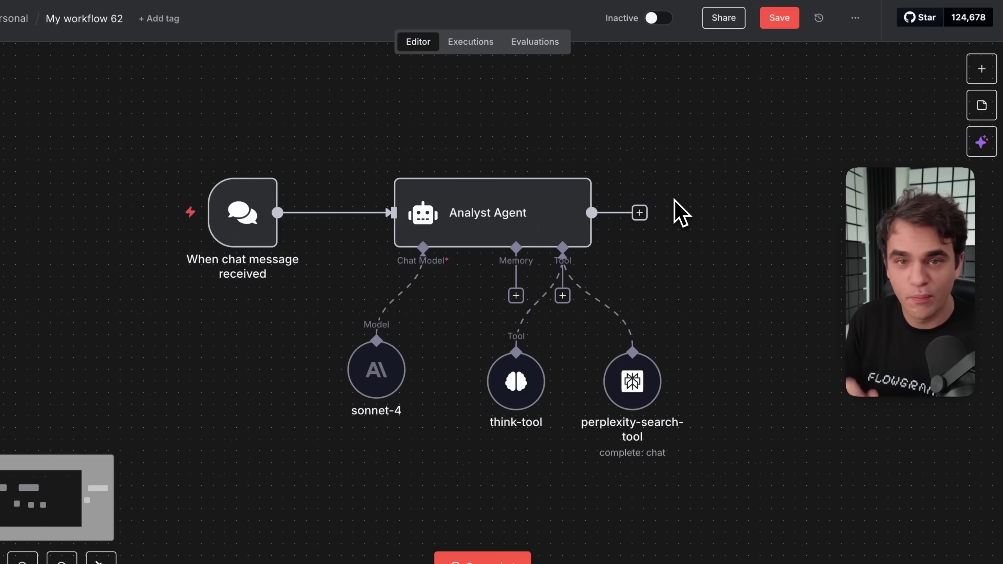
{"action": "scroll", "coordinate": [674, 200], "scroll_direction": "right", "scroll_amount": 5}
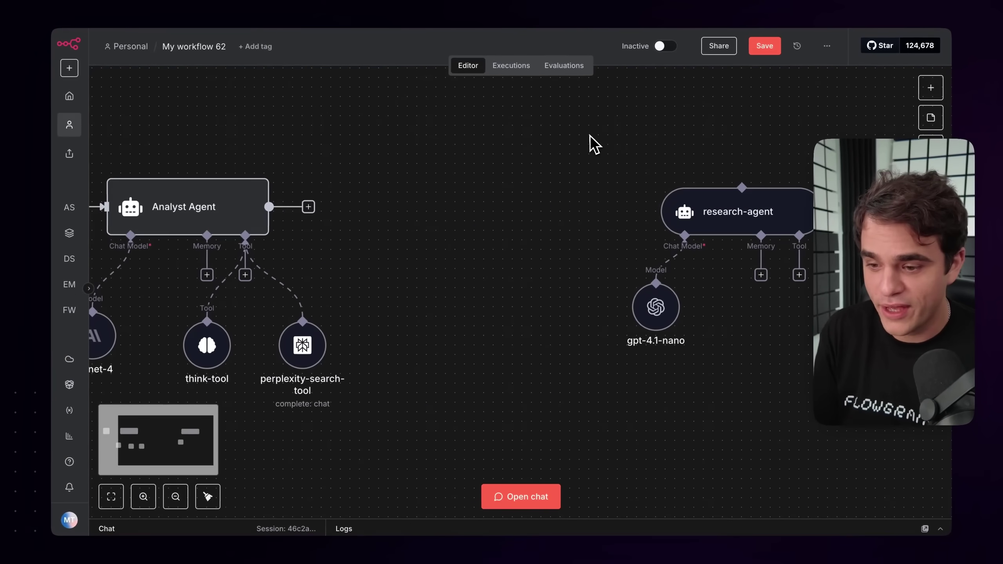
Move research-agent and gpt-4.1-nano beside Analyst Agent, link it, and attach perplexity-search-tool to research-agent
{"action": "left_click_drag", "start_coordinate": [611, 157], "coordinate": [807, 353]}
{"action": "left_click_drag", "start_coordinate": [737, 211], "coordinate": [541, 298]}
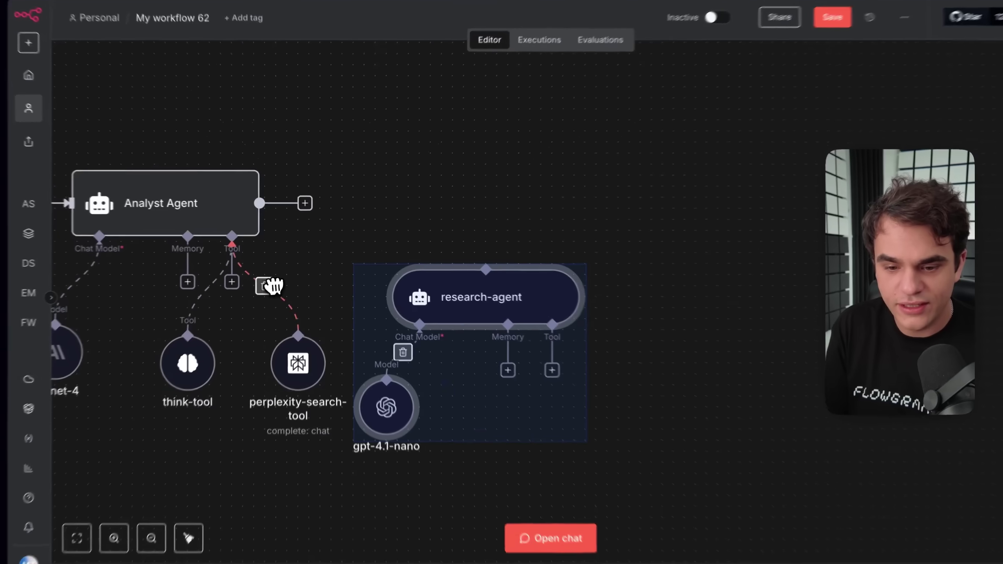
{"action": "left_click_drag", "start_coordinate": [232, 248], "coordinate": [487, 271]}
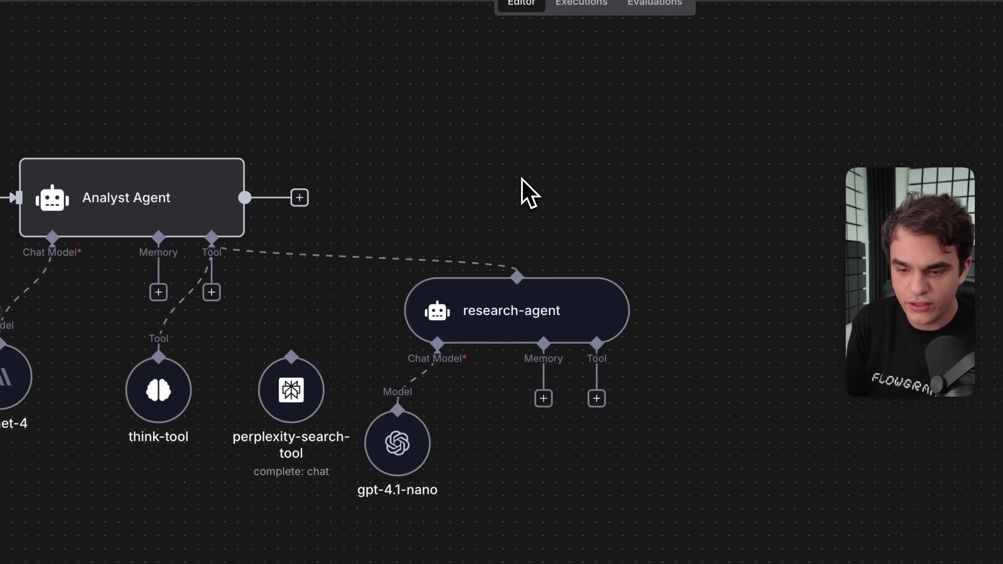
{"action": "left_click_drag", "start_coordinate": [391, 269], "coordinate": [666, 341]}
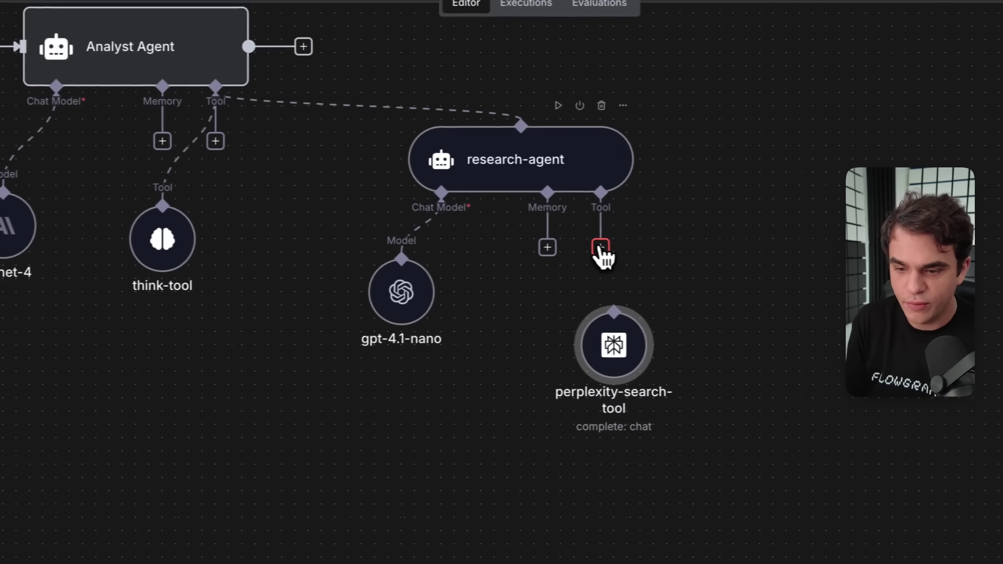
{"action": "left_click_drag", "start_coordinate": [602, 253], "coordinate": [614, 344]}
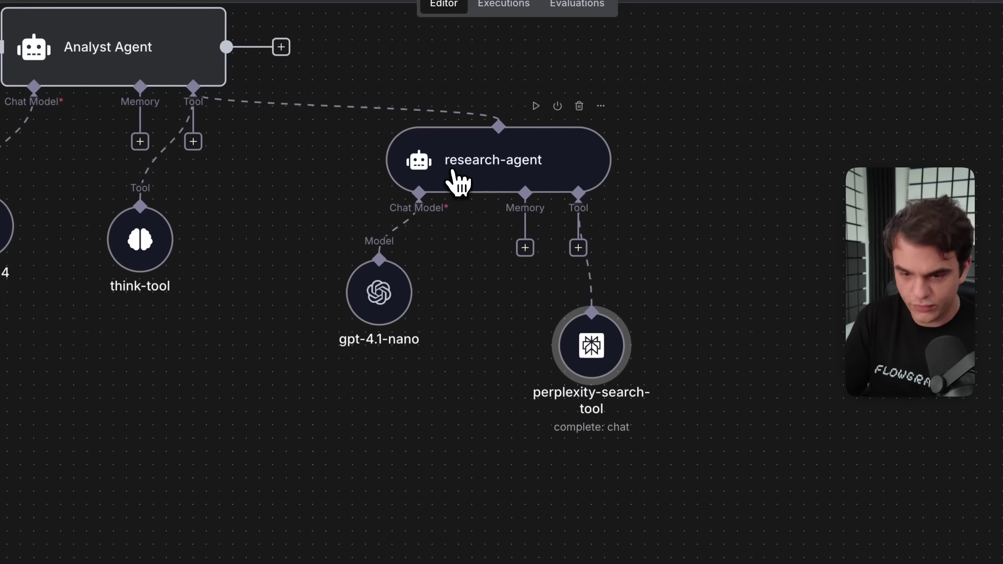
{"action": "double_click", "coordinate": [458, 168]}
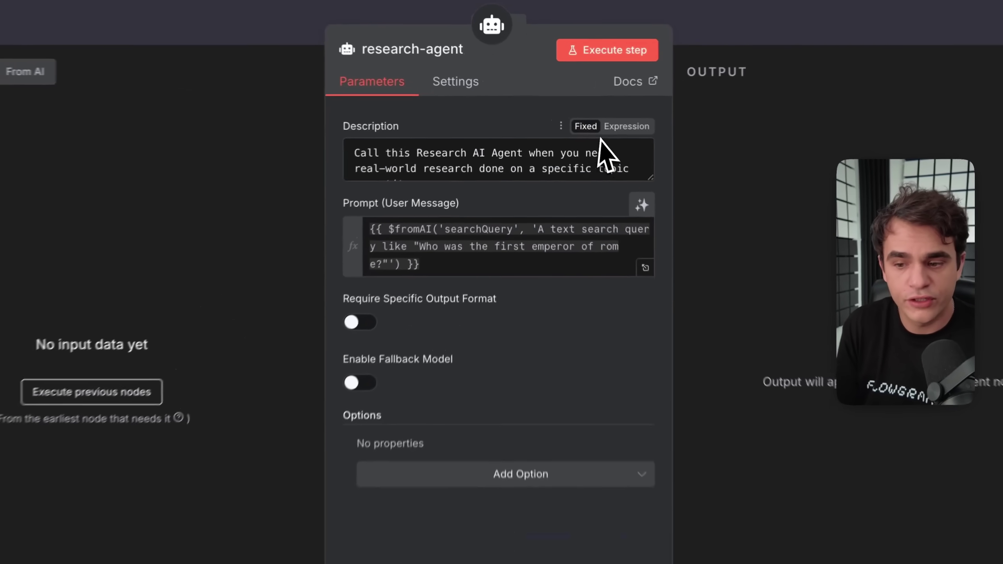
{"action": "mouse_move", "coordinate": [468, 135]}
{"action": "left_mouse_down"}
{"action": "mouse_move", "coordinate": [446, 135]}
{"action": "mouse_move", "coordinate": [473, 206]}
{"action": "left_mouse_up"}
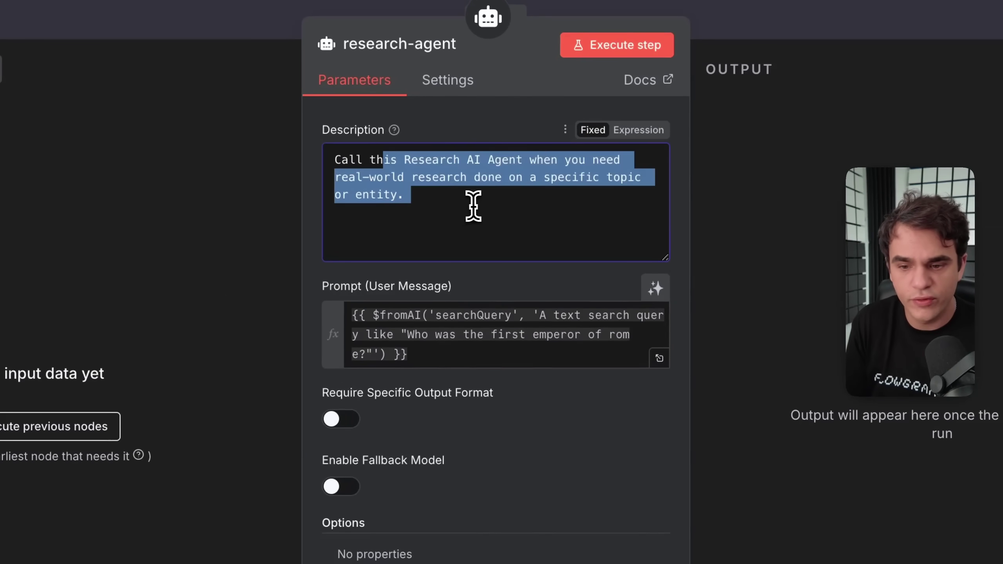
{"action": "left_click", "coordinate": [472, 206]}
{"action": "key", "text": "ctrl+a"}
{"action": "left_click", "coordinate": [433, 205]}
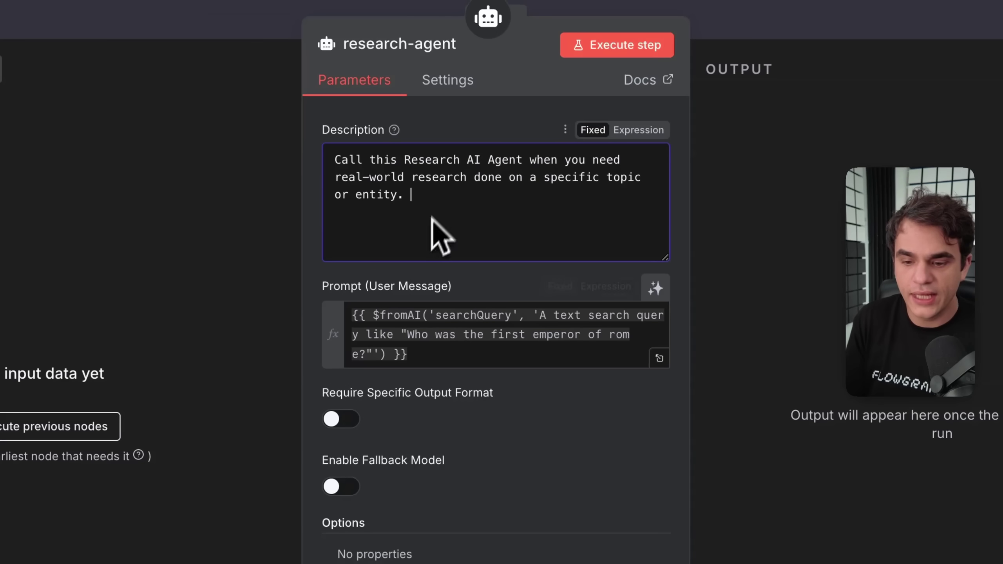
{"action": "left_click", "coordinate": [347, 313]}
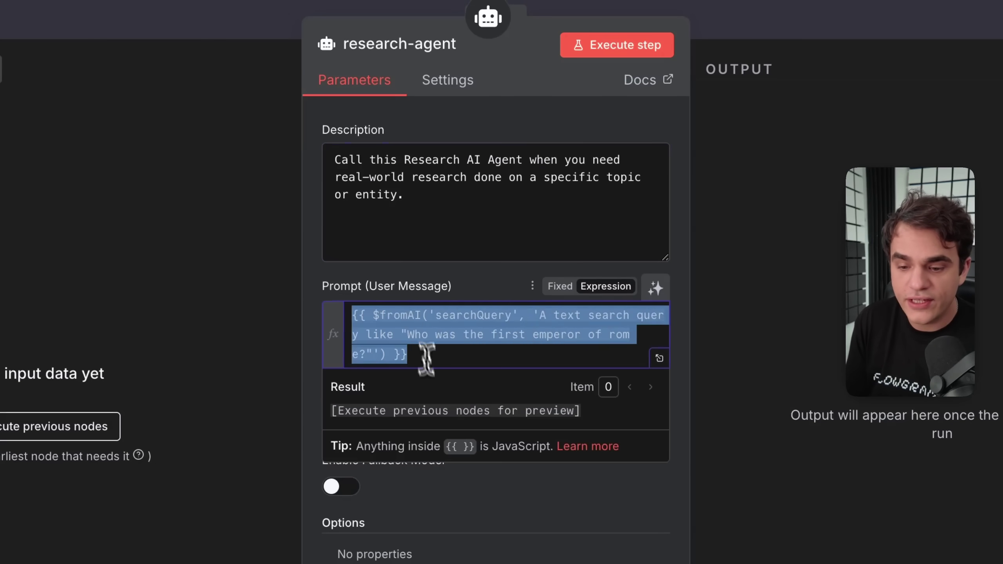
{"action": "left_click", "coordinate": [427, 357]}
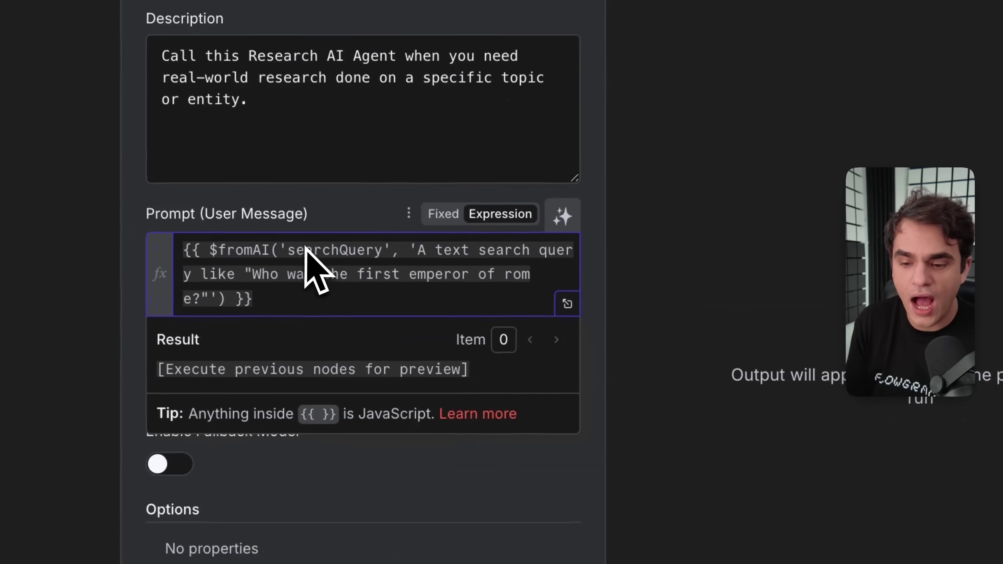
{"action": "double_click", "coordinate": [308, 251]}
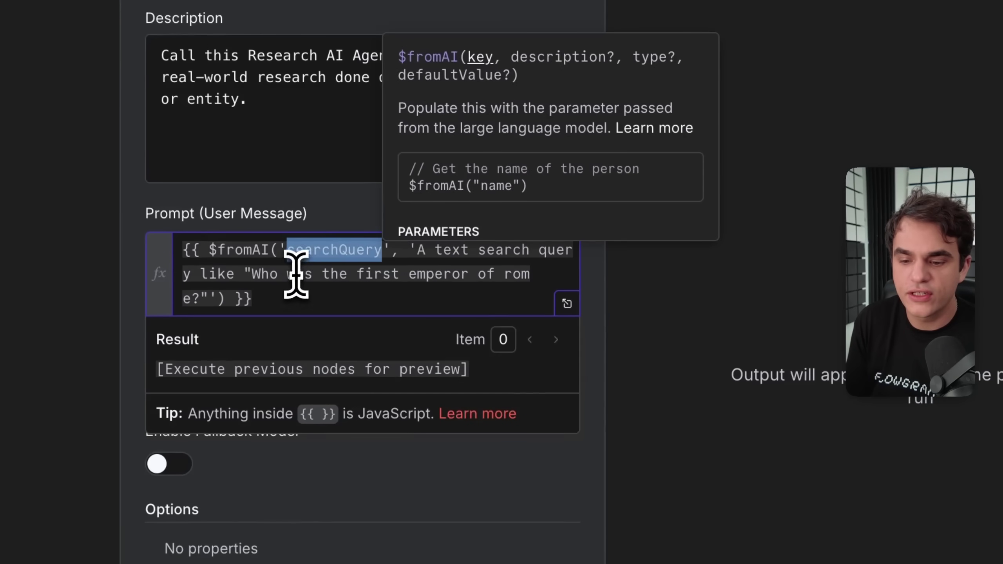
{"action": "left_click", "coordinate": [261, 301]}
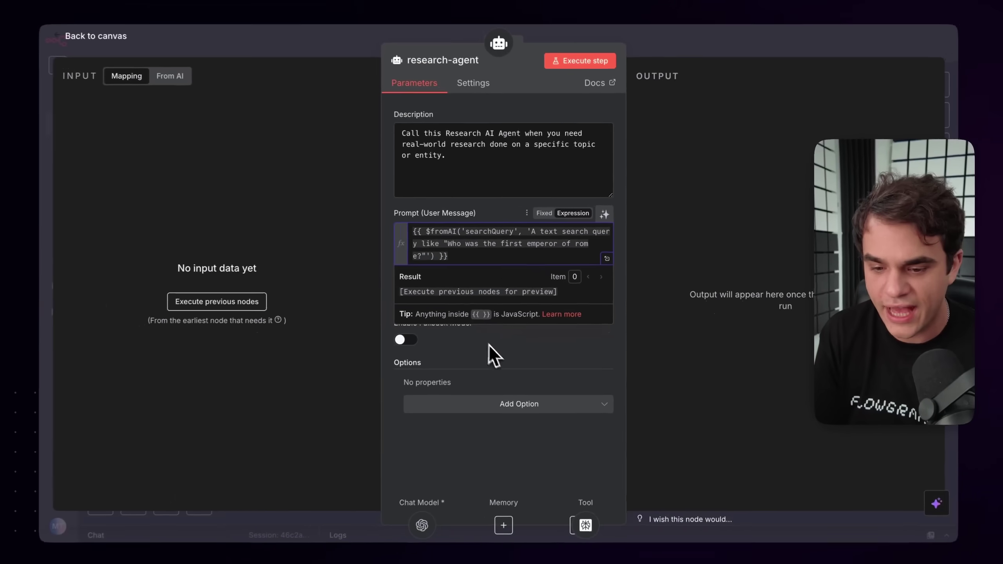
{"action": "key", "text": "Escape"}
Send the n8n GmbH analysis request in chat, then follow the running research nodes and resize the logs panel
{"action": "left_click", "coordinate": [520, 497]}
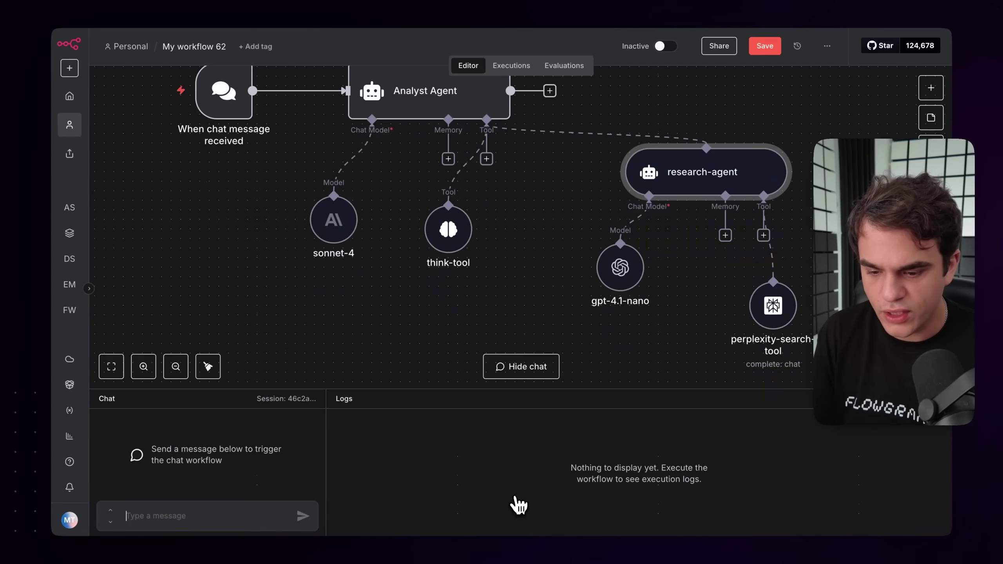
{"action": "type", "text": "output an analysis"}
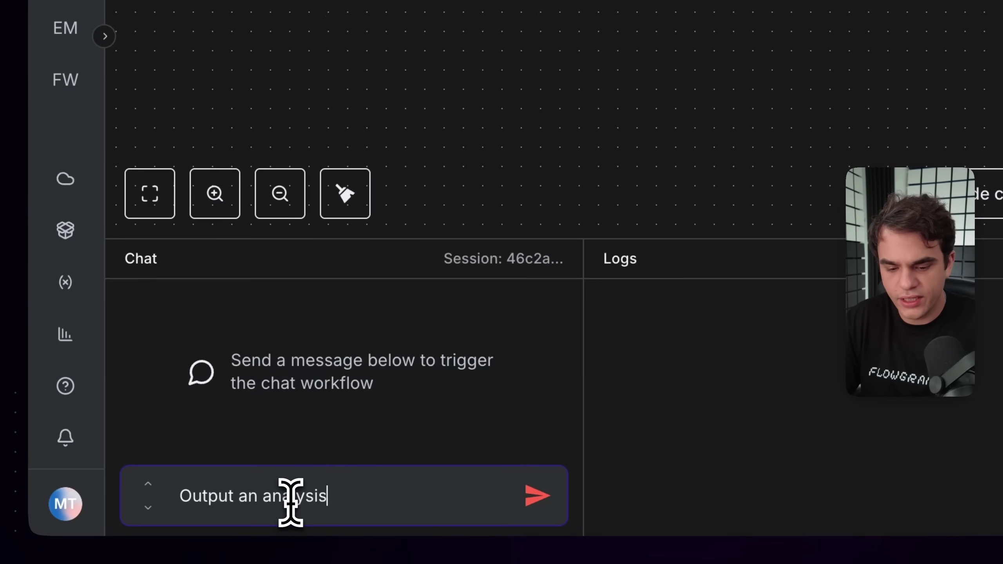
{"action": "type", "text": " gmbh"}
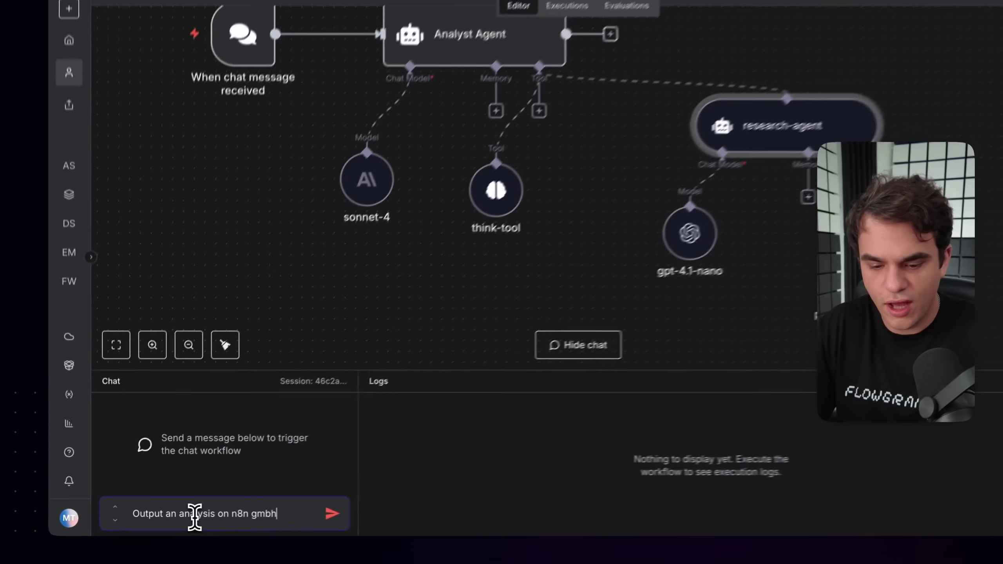
{"action": "key", "text": "Return"}
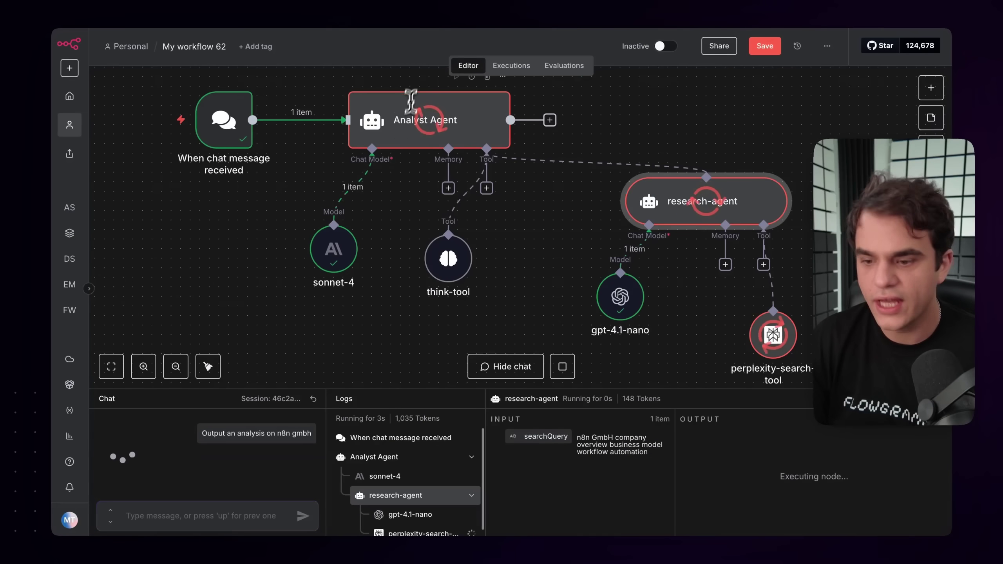
{"action": "left_click_drag", "start_coordinate": [574, 227], "coordinate": [540, 203]}
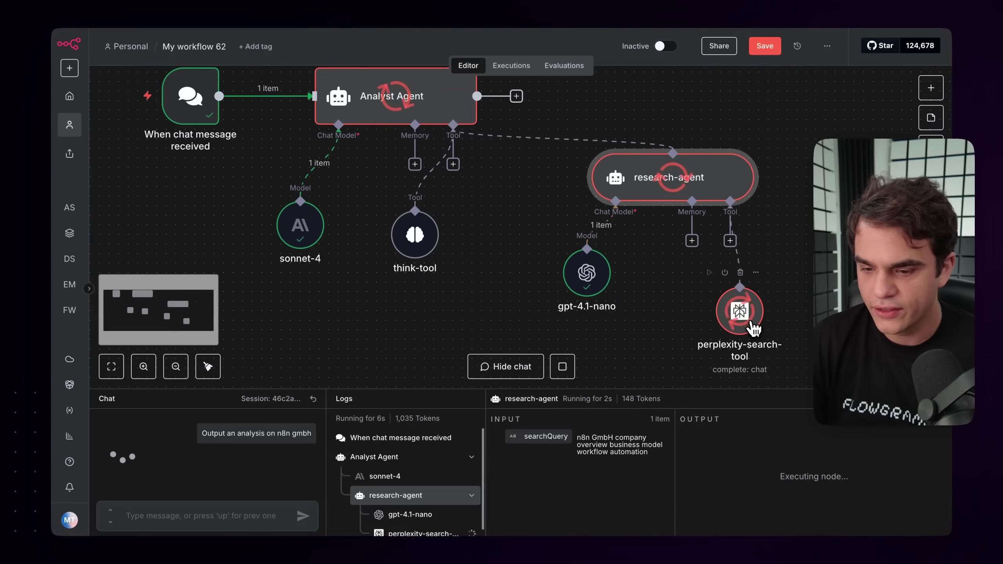
{"action": "left_click_drag", "start_coordinate": [740, 312], "coordinate": [730, 274]}
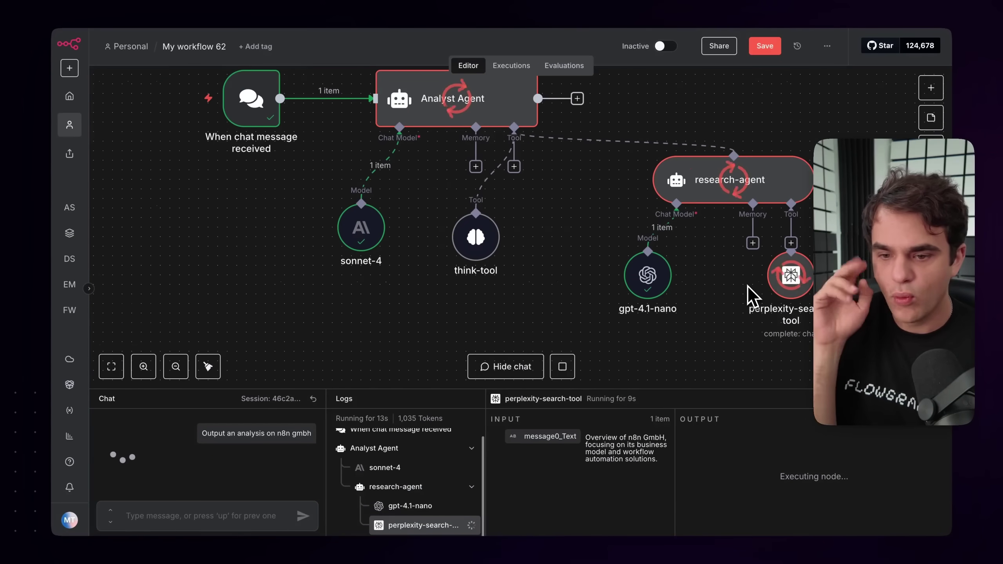
{"action": "scroll", "coordinate": [748, 285], "scroll_direction": "up", "scroll_amount": 2}
{"action": "scroll", "coordinate": [529, 235], "scroll_direction": "up", "scroll_amount": 1}
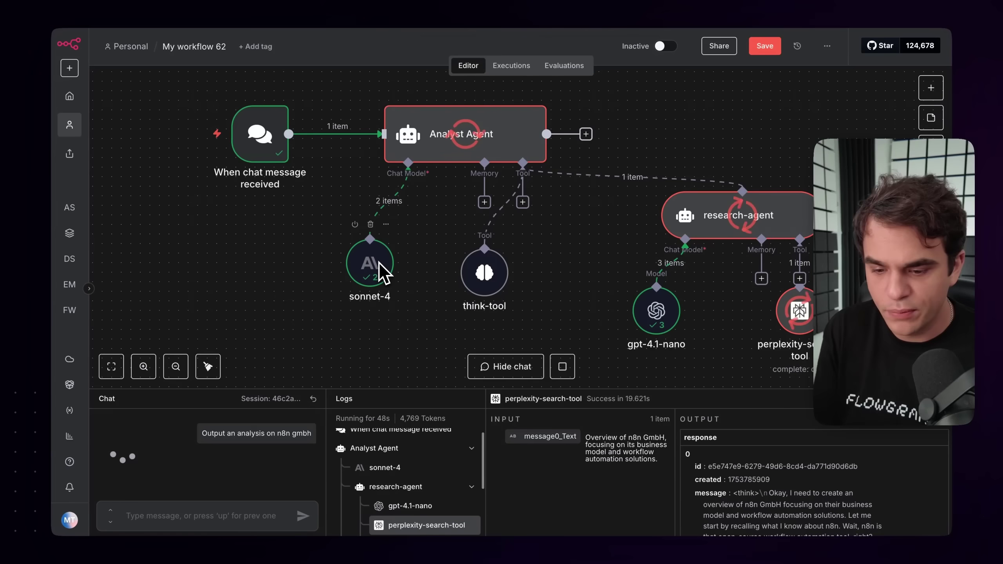
{"action": "left_click_drag", "start_coordinate": [424, 399], "coordinate": [424, 453]}
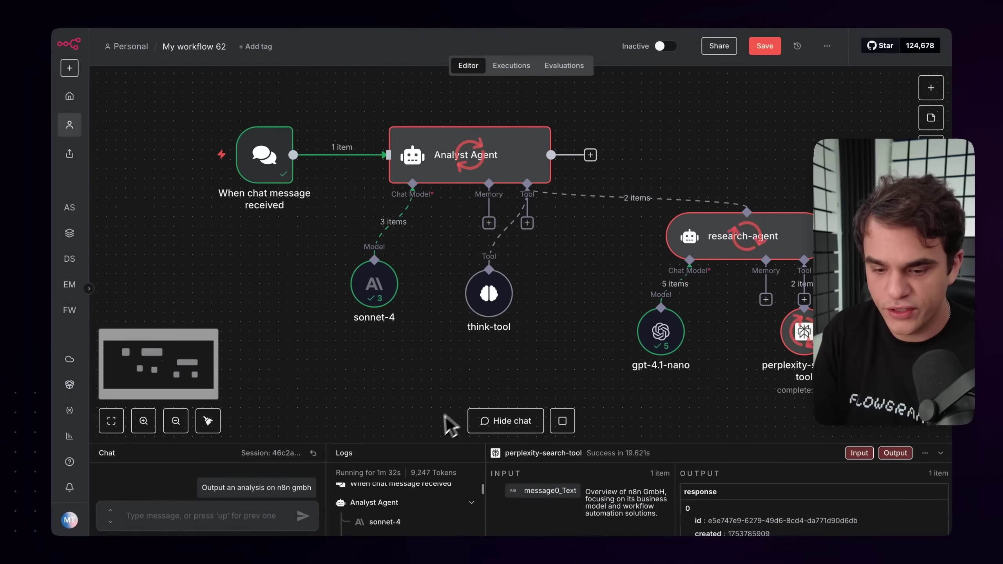
Enlarge the logs and inspect Analyst Agent, research-agent and perplexity-search-tool's Overview of n8n GmbH query
{"action": "left_click_drag", "start_coordinate": [450, 443], "coordinate": [434, 220]}
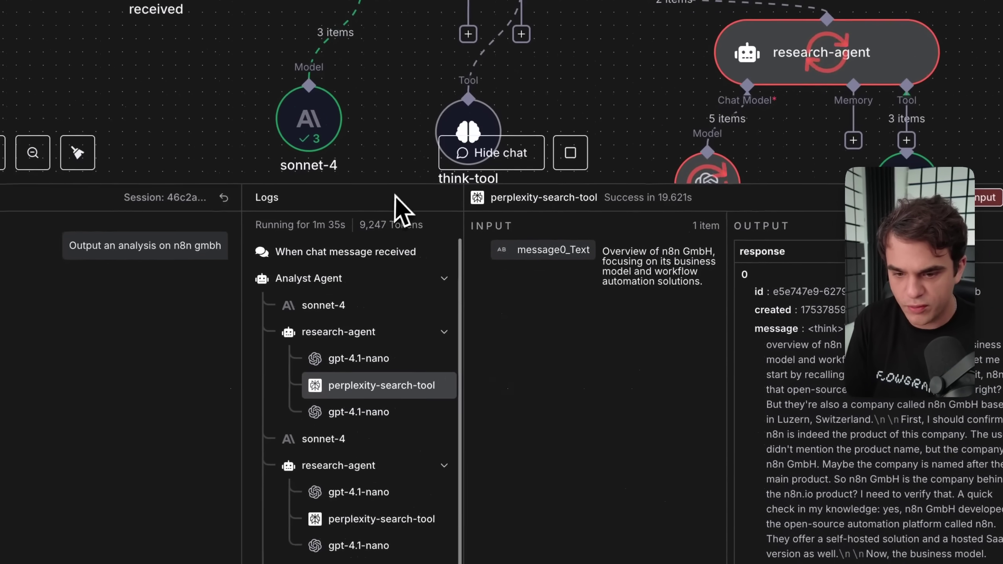
{"action": "left_click", "coordinate": [403, 278]}
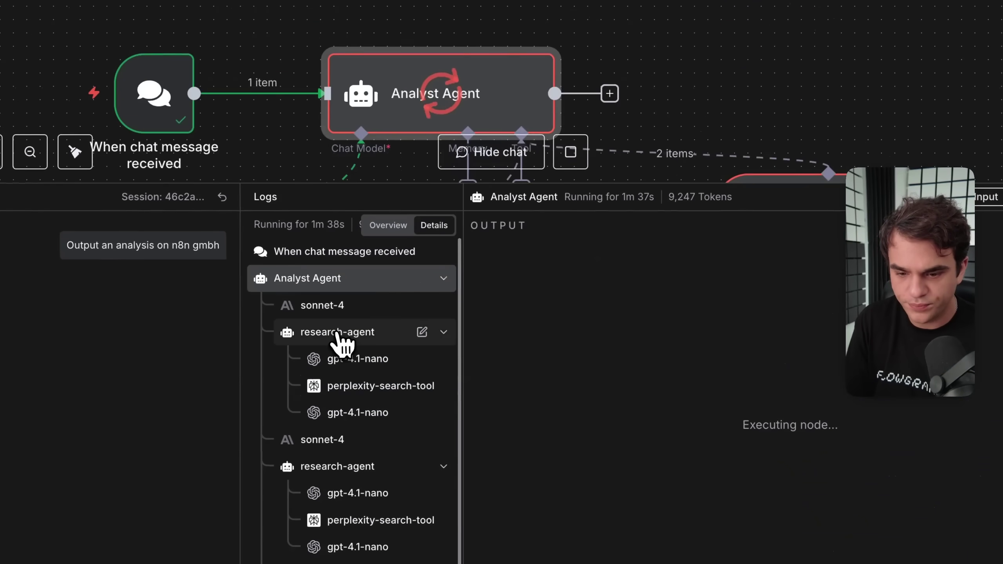
{"action": "left_click", "coordinate": [337, 331]}
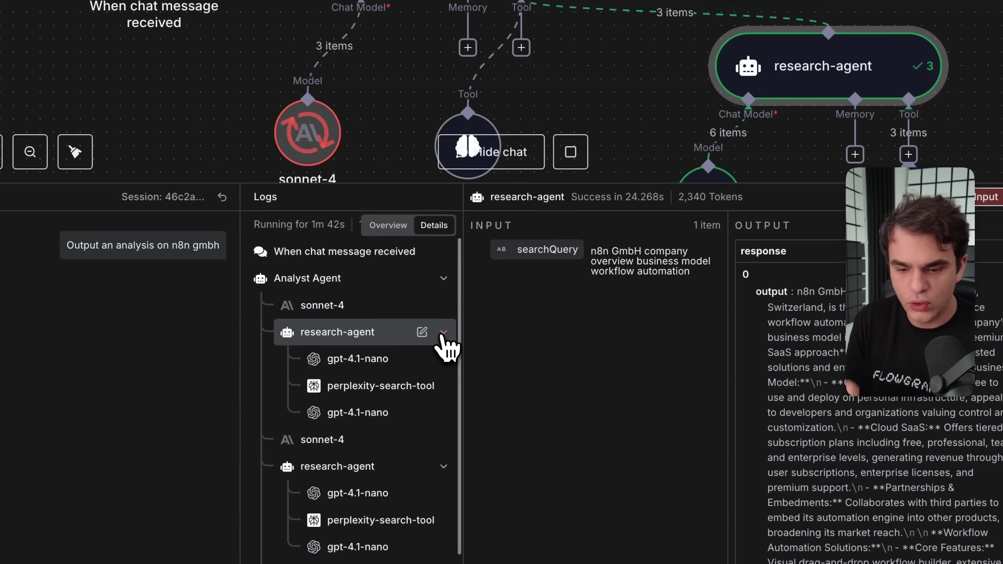
{"action": "left_click", "coordinate": [357, 359]}
{"action": "left_click", "coordinate": [369, 386]}
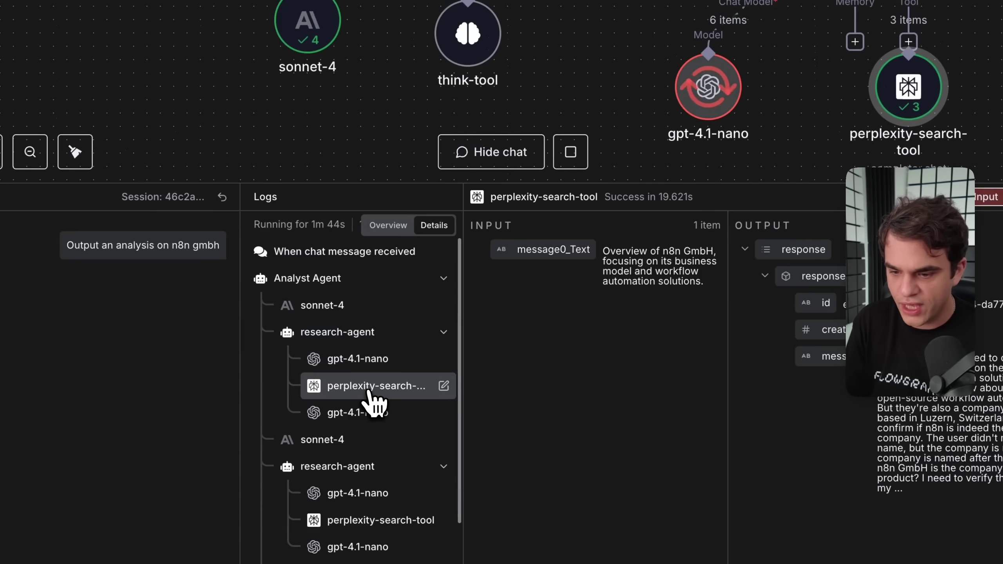
{"action": "left_click_drag", "start_coordinate": [604, 251], "coordinate": [678, 274]}
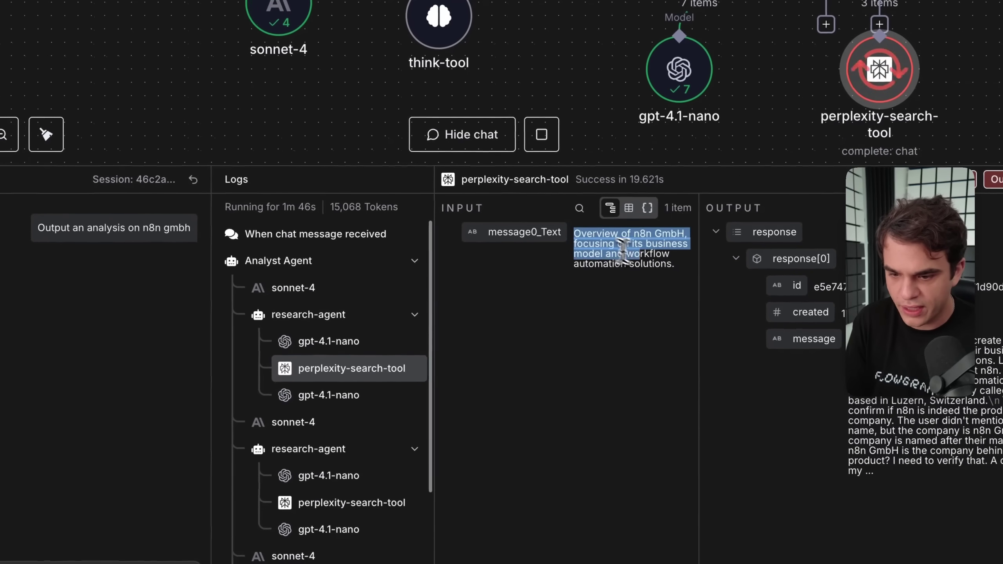
{"action": "left_click", "coordinate": [681, 275]}
{"action": "scroll", "coordinate": [352, 376], "scroll_direction": "down", "scroll_amount": 2}
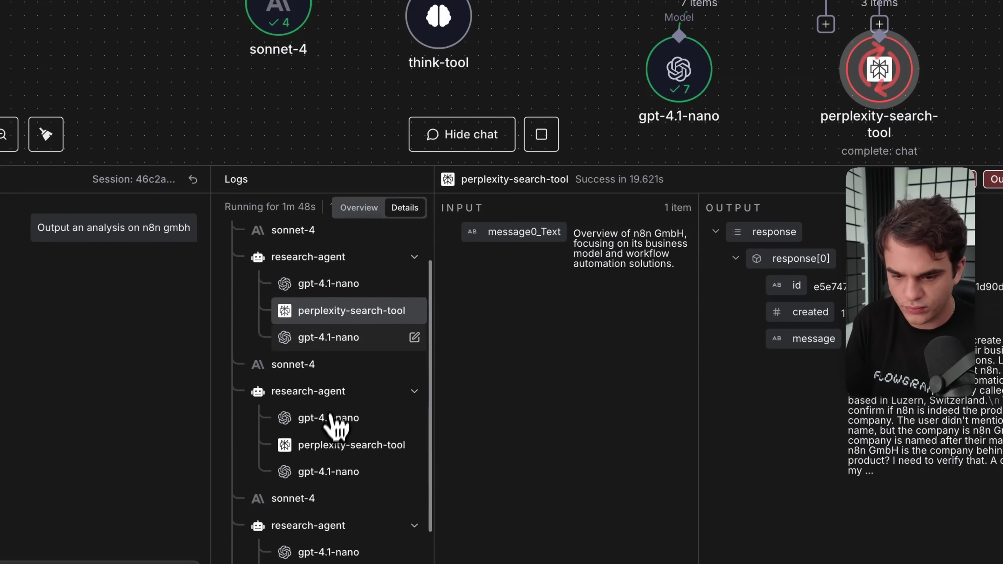
Inspect the gpt-4.1-nano funding summary run and highlight its funding overview output
{"action": "left_click", "coordinate": [313, 428]}
{"action": "left_click", "coordinate": [328, 472]}
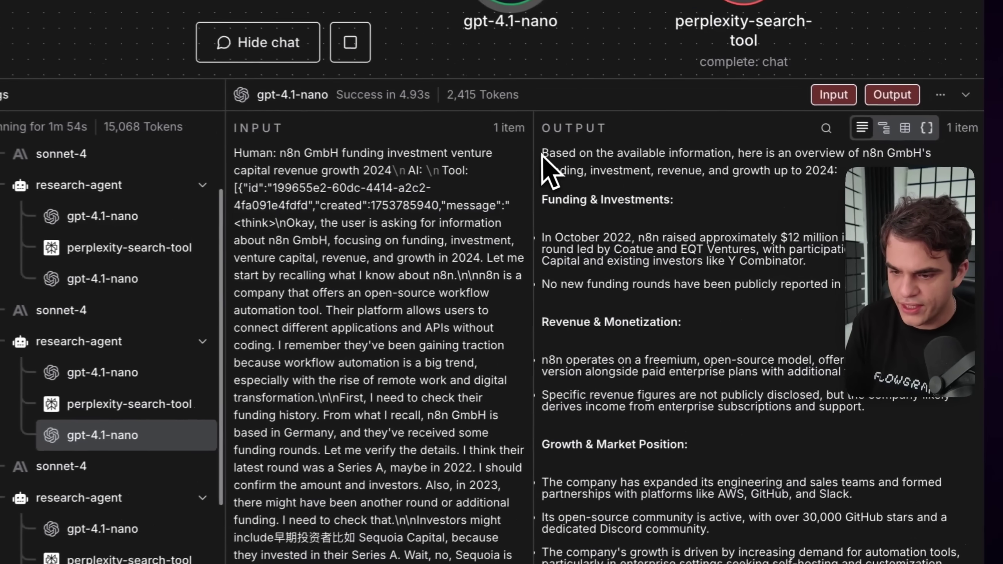
{"action": "left_click_drag", "start_coordinate": [719, 155], "coordinate": [694, 511]}
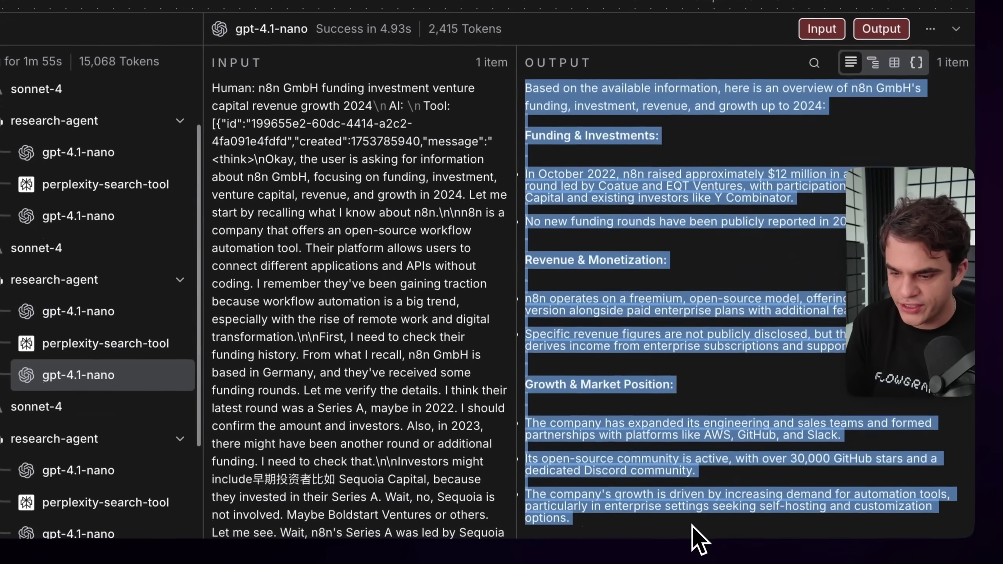
{"action": "scroll", "coordinate": [694, 511], "scroll_direction": "down", "scroll_amount": 5}
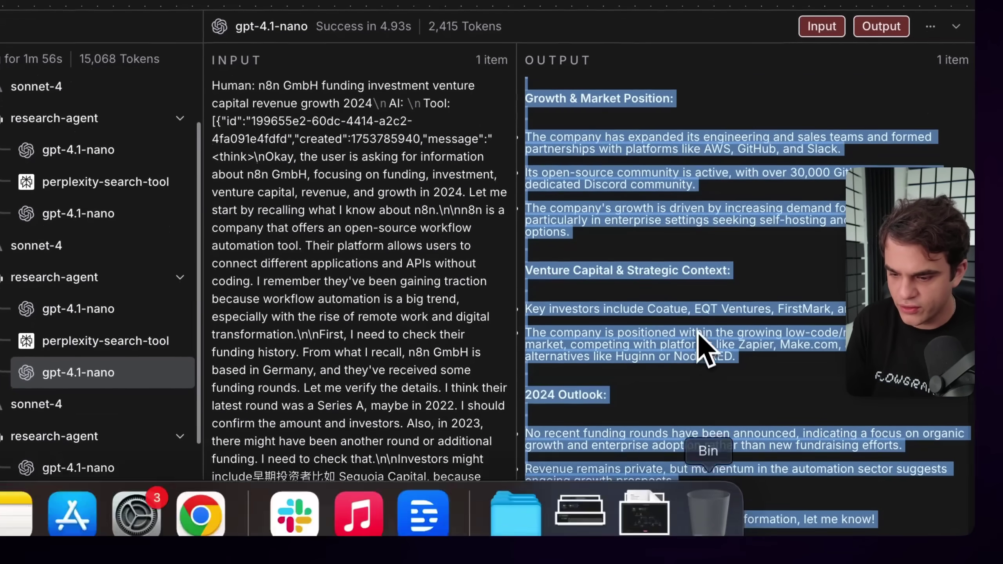
{"action": "left_click", "coordinate": [705, 345]}
{"action": "scroll", "coordinate": [589, 364], "scroll_direction": "down", "scroll_amount": 5}
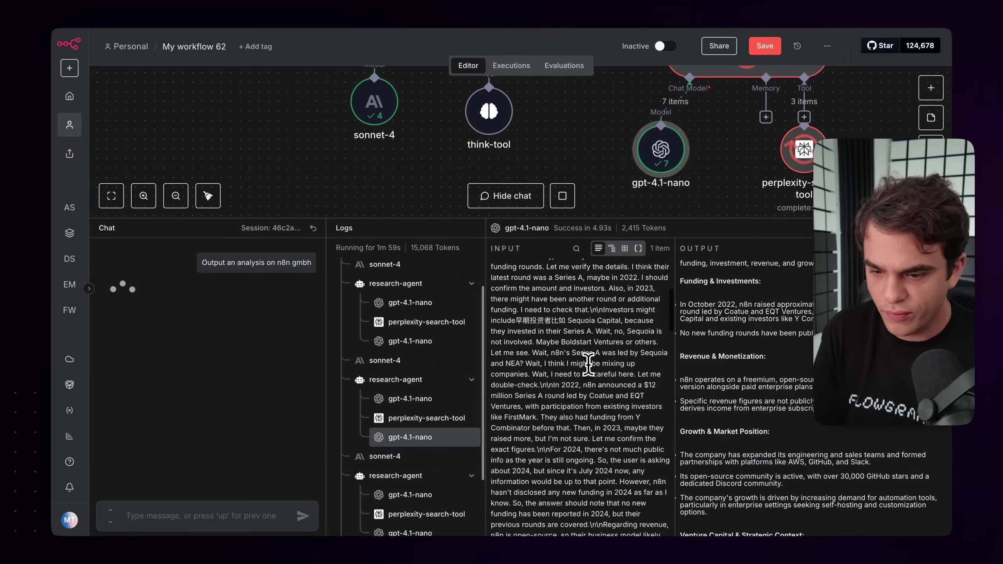
{"action": "scroll", "coordinate": [589, 365], "scroll_direction": "up", "scroll_amount": 5}
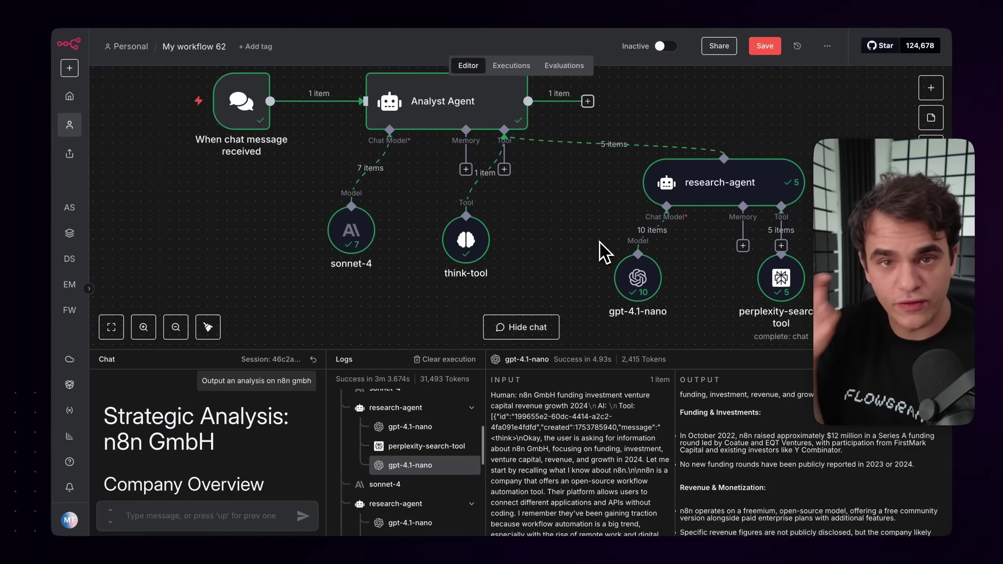
Widen and heighten the chat, then highlight the Company Overview paragraph to read it
{"action": "left_click_drag", "start_coordinate": [323, 376], "coordinate": [538, 384]}
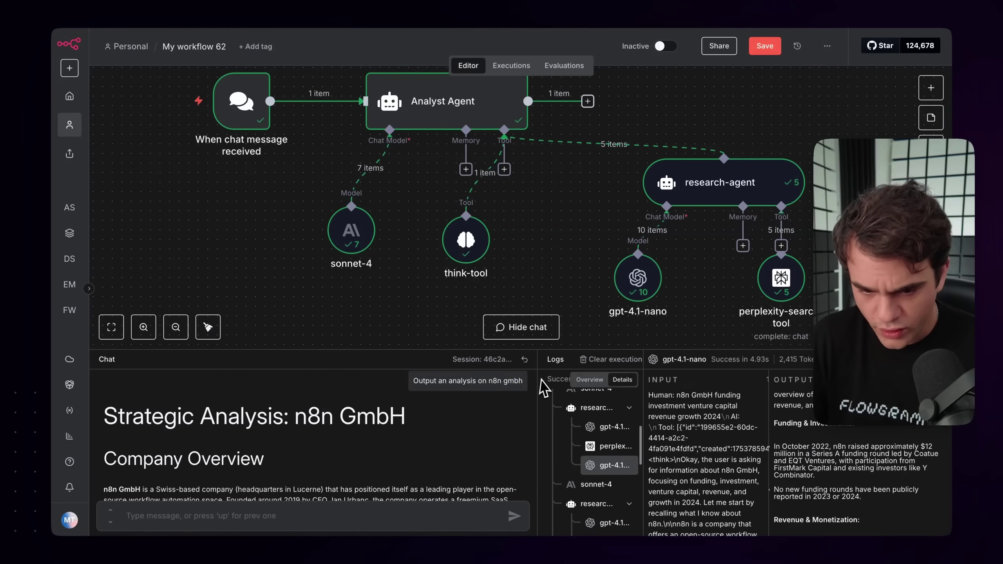
{"action": "left_click_drag", "start_coordinate": [439, 349], "coordinate": [466, 161]}
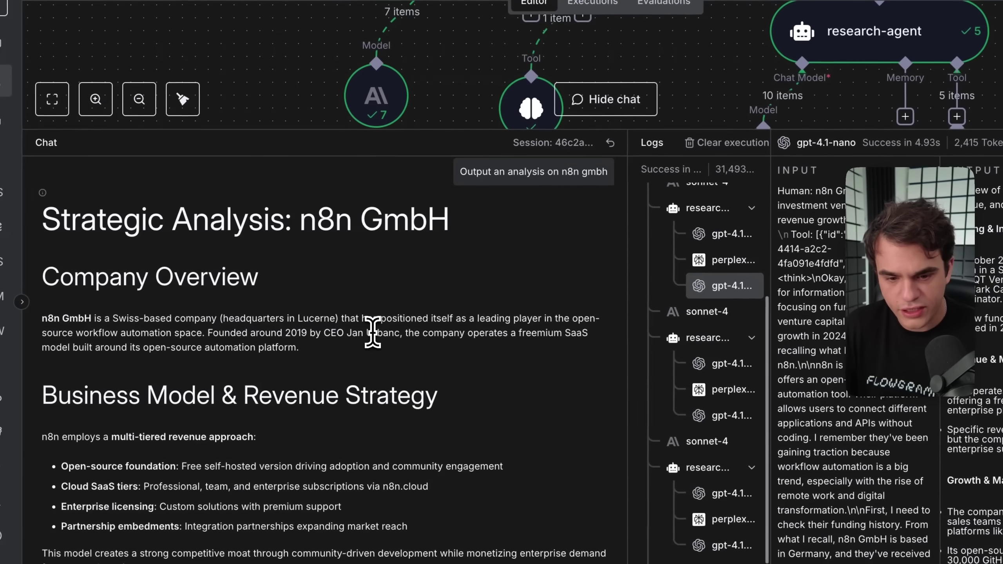
{"action": "mouse_move", "coordinate": [42, 289]}
{"action": "left_mouse_down"}
{"action": "mouse_move", "coordinate": [311, 289]}
{"action": "mouse_move", "coordinate": [361, 329]}
{"action": "left_mouse_up"}
{"action": "left_click", "coordinate": [340, 287]}
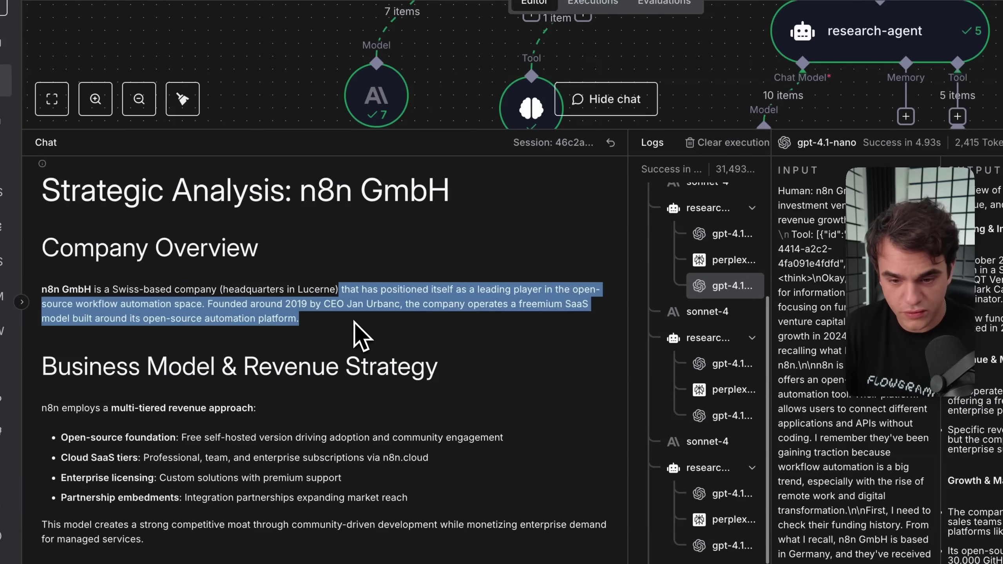
{"action": "left_click", "coordinate": [364, 297]}
{"action": "left_click_drag", "start_coordinate": [384, 290], "coordinate": [42, 290]}
{"action": "left_click", "coordinate": [377, 294]}
Adjust the chat/logs splitters so the logs panel gets wider and the area taller
{"action": "left_click_drag", "start_coordinate": [629, 172], "coordinate": [458, 173]}
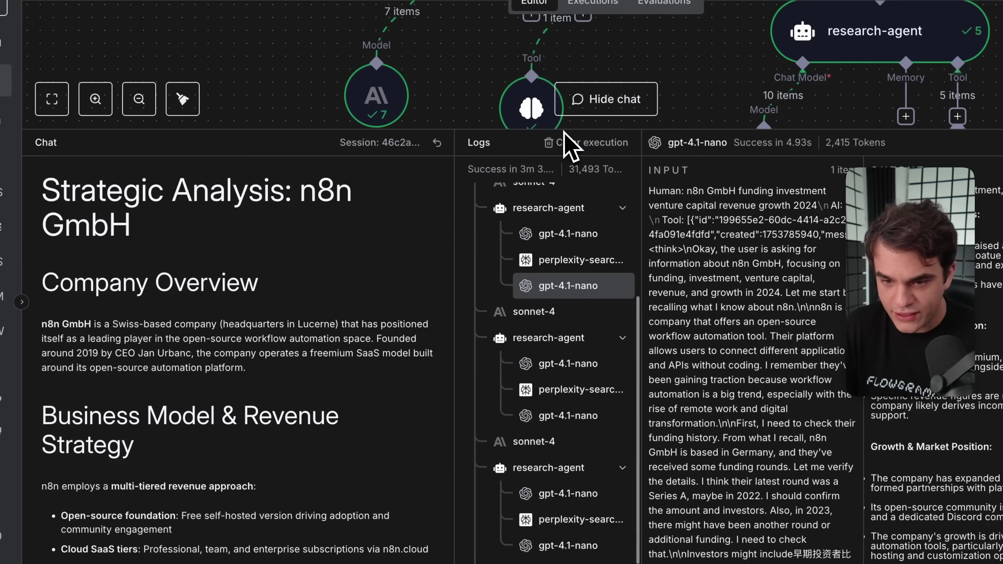
{"action": "left_click_drag", "start_coordinate": [564, 132], "coordinate": [565, 345]}
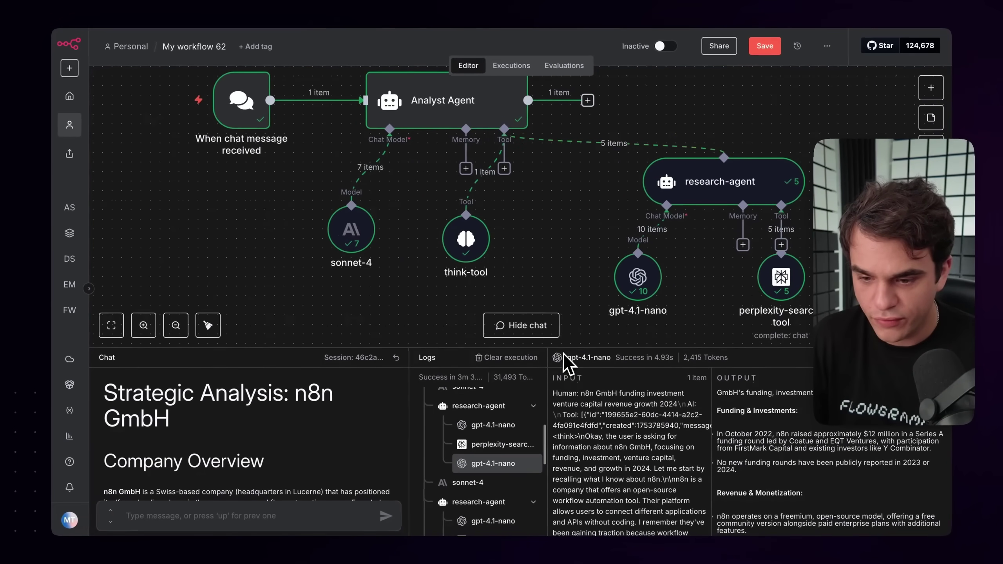
{"action": "left_click_drag", "start_coordinate": [564, 349], "coordinate": [563, 211]}
{"action": "left_click_drag", "start_coordinate": [410, 291], "coordinate": [349, 292]}
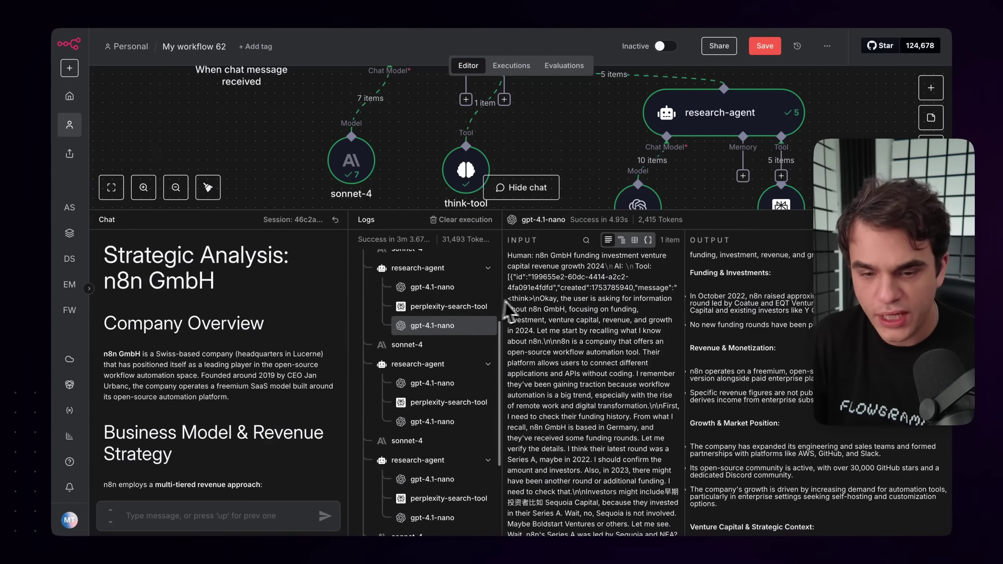